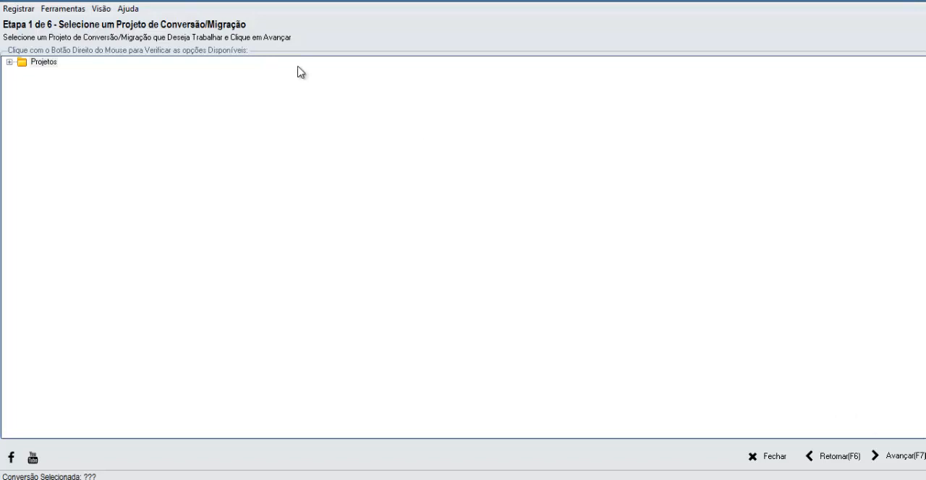
- Open the Relacionar tabelas conversion project and advance past the database configuration to the stage linking destination and source tables
left_click(11, 62)
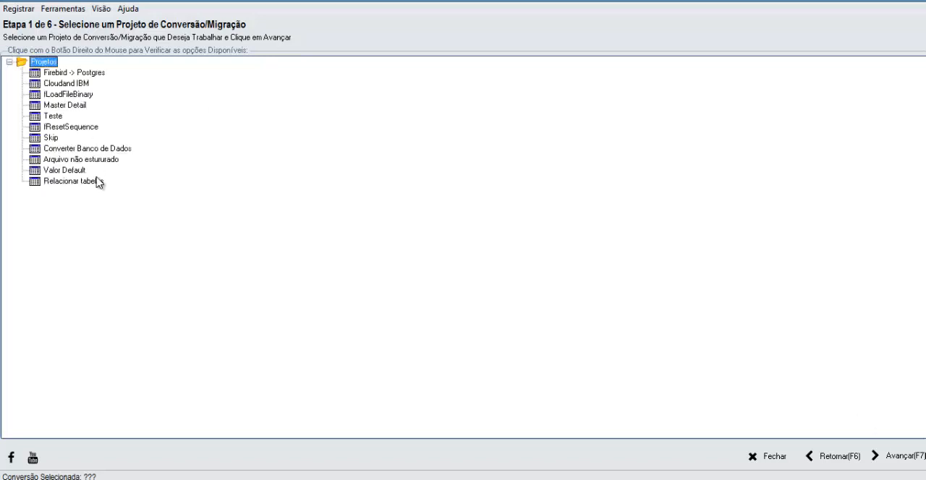
left_click(77, 184)
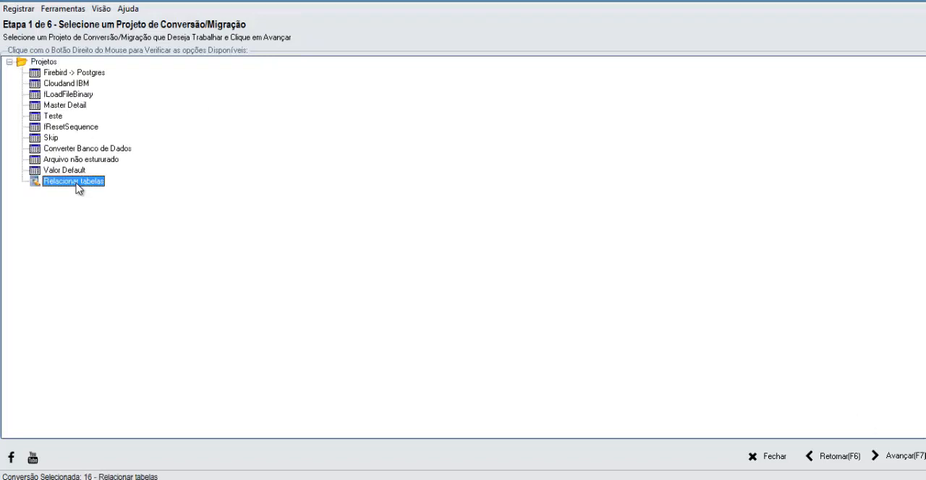
double_click(77, 184)
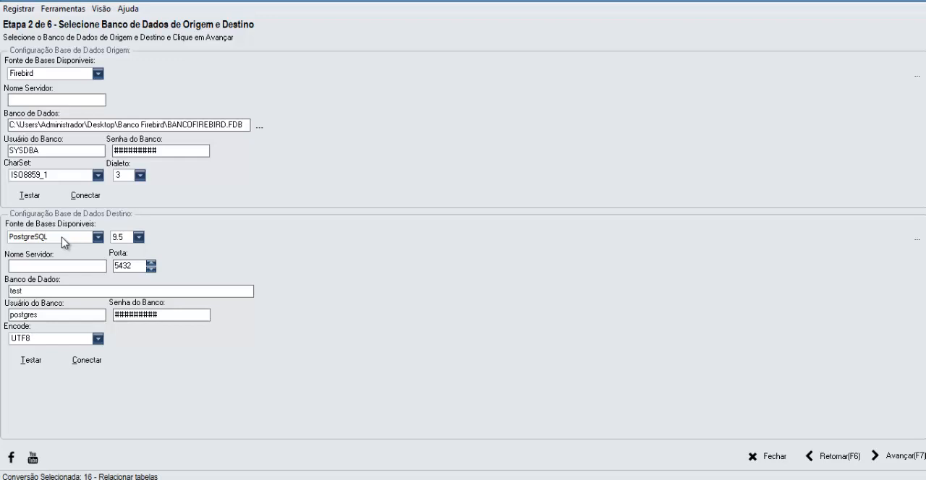
key("F7")
key("F7")
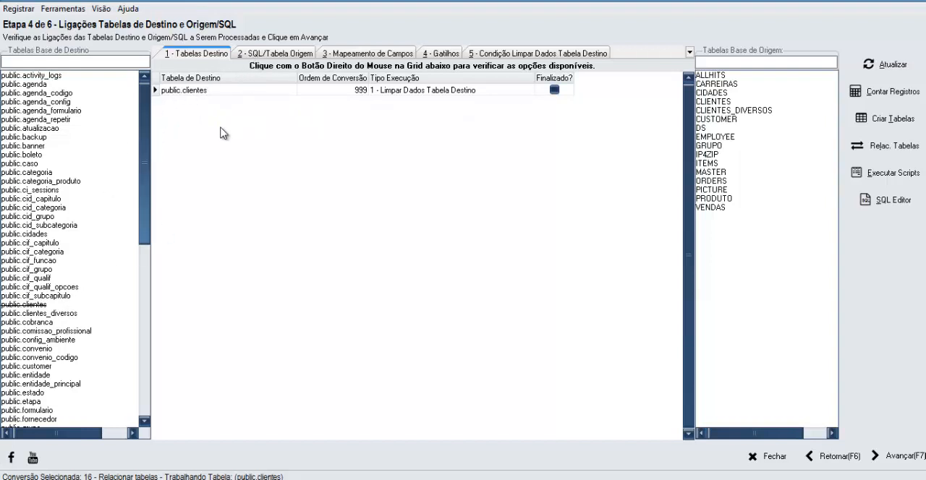
- View the data of the destination table public.clientes, check the cidade column across its records, and close the data view
right_click(191, 96)
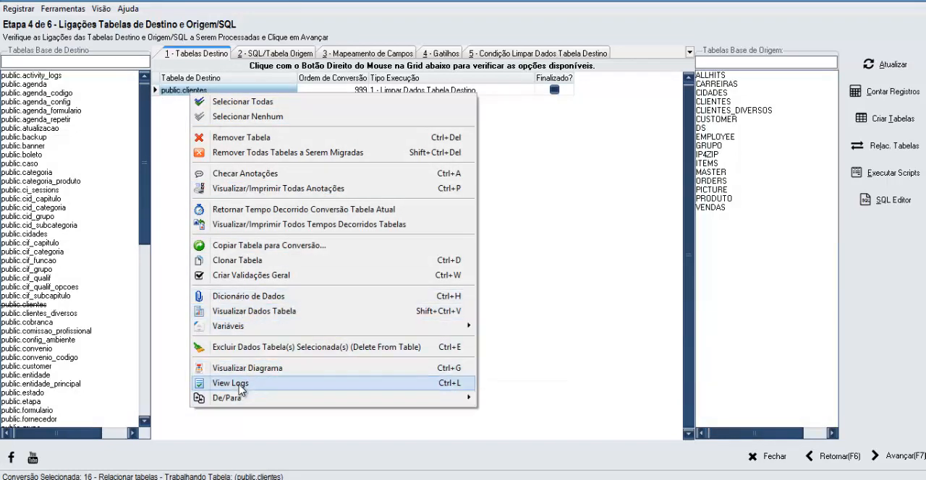
left_click(249, 311)
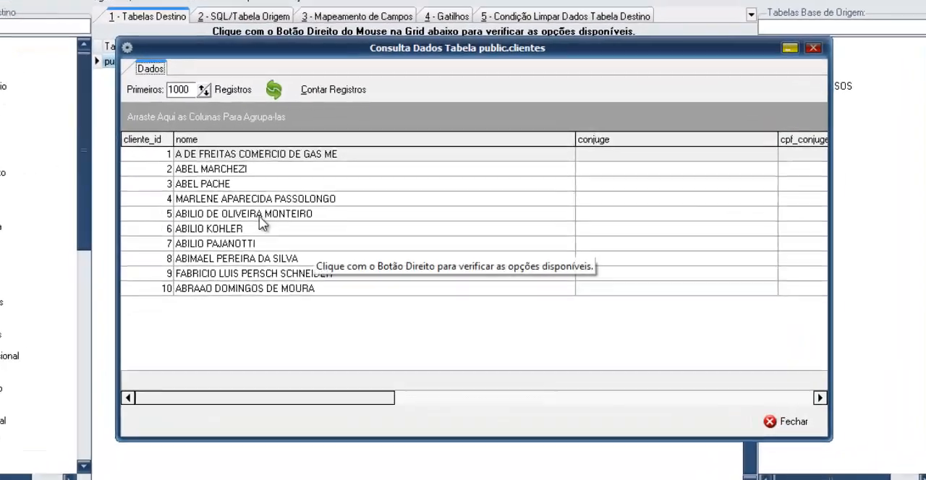
left_click(444, 198)
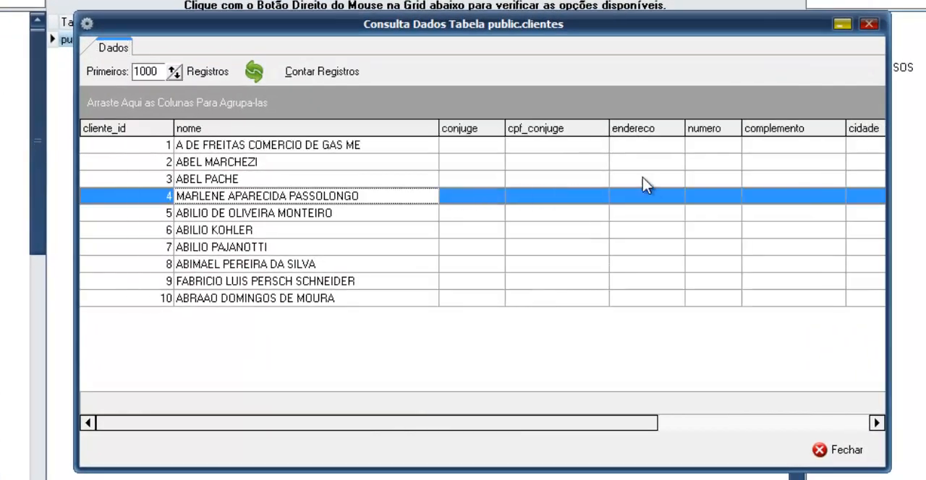
left_click_drag(629, 423, 784, 429)
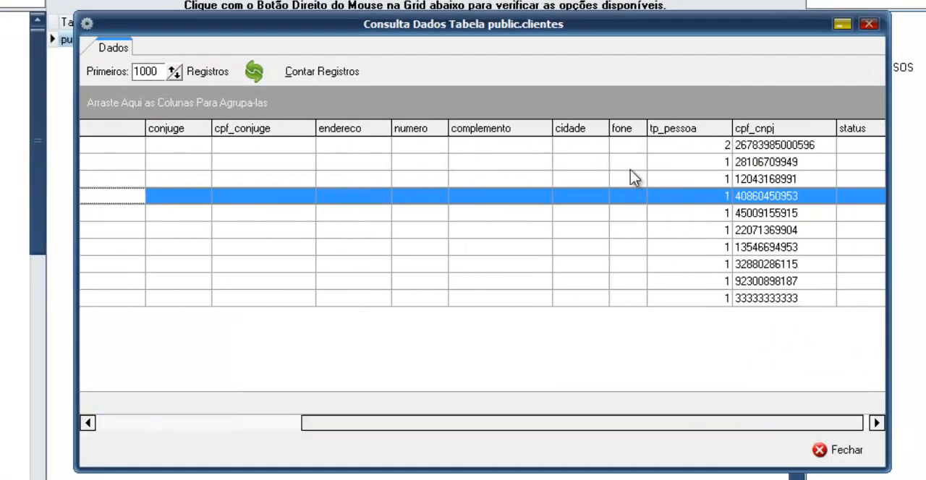
left_click(584, 148)
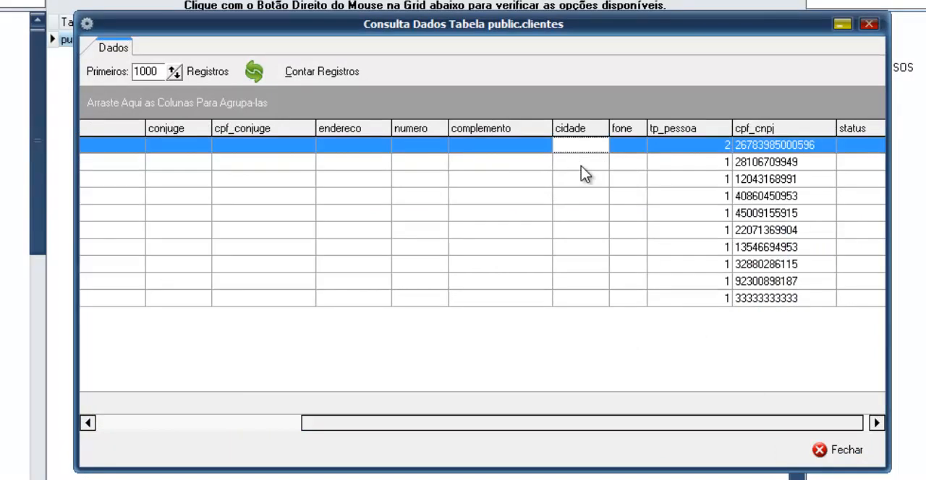
left_click(584, 166)
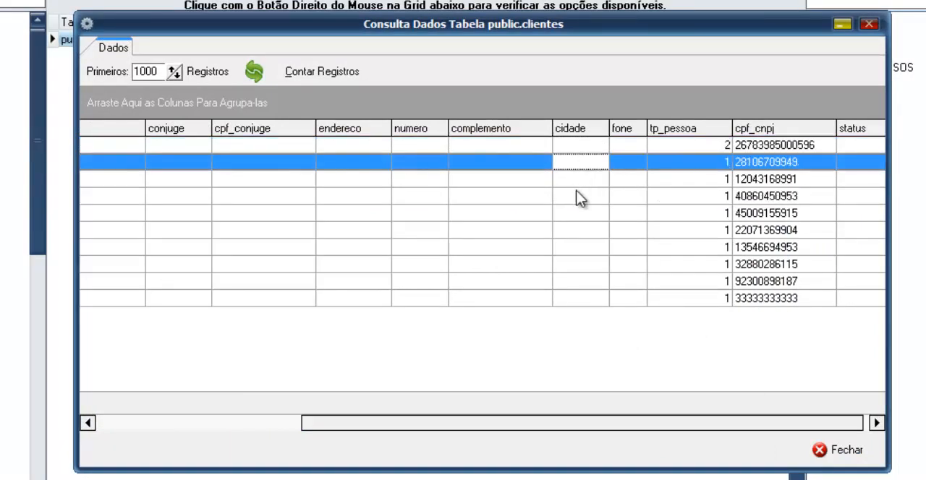
left_click(582, 196)
left_click(585, 146)
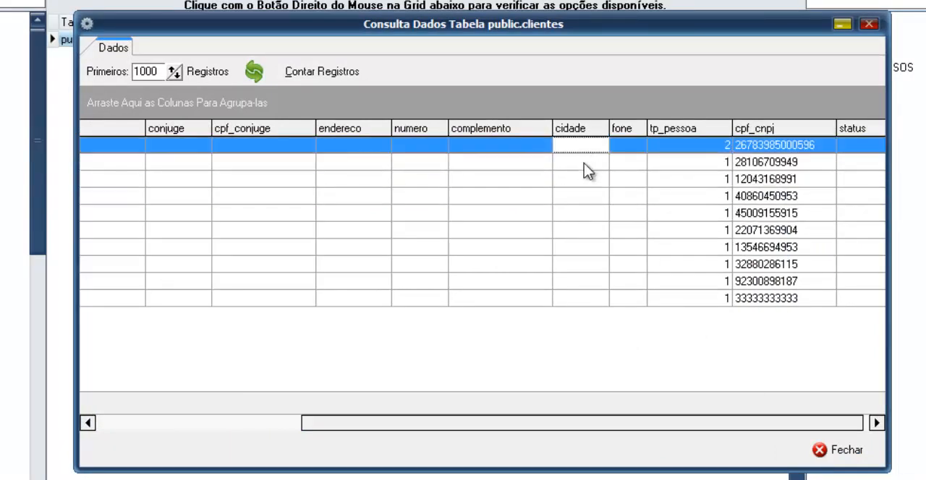
left_click(588, 167)
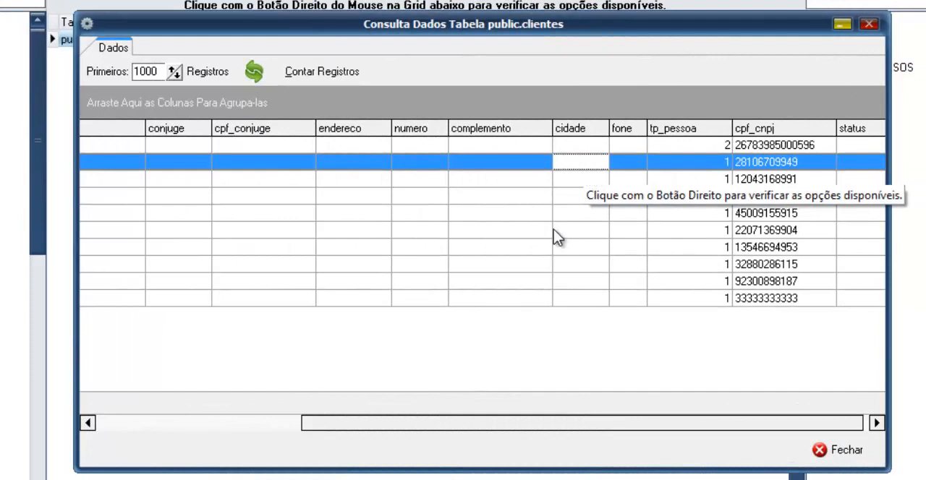
left_click_drag(499, 424, 462, 427)
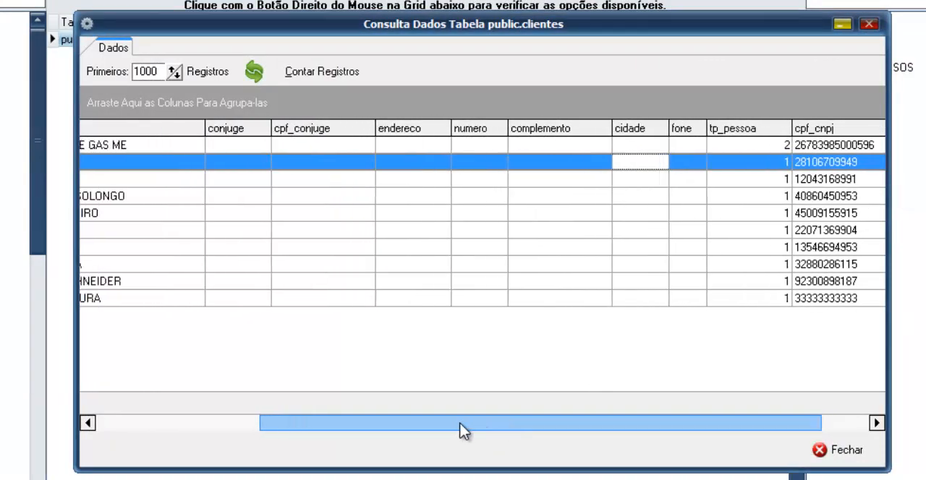
left_click(831, 450)
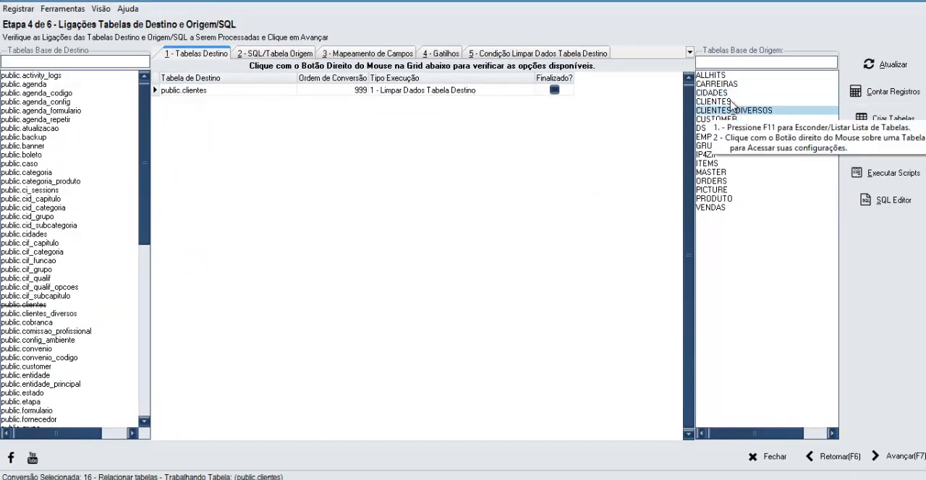
- Point out the source tables CIDADES and CLIENTES_DIVERSOS, and open the source SQL query for public.clientes
left_click(715, 93, "ctrl")
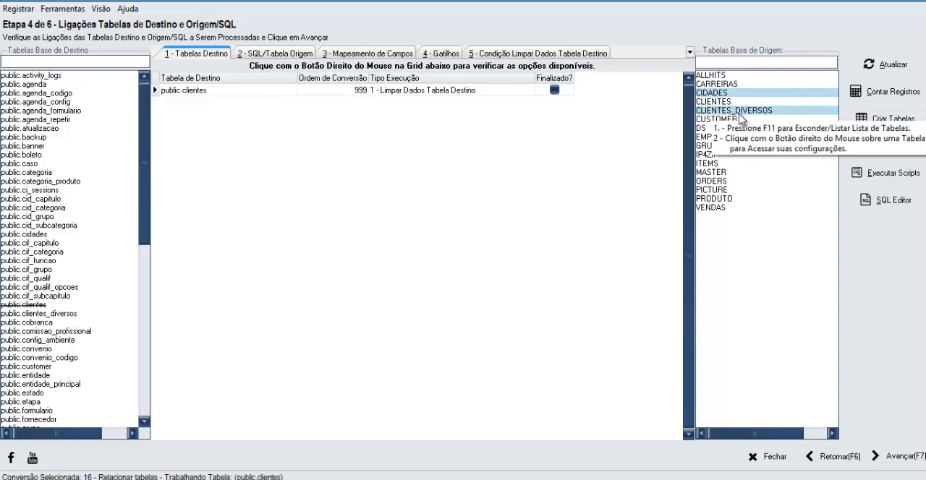
left_click(738, 113)
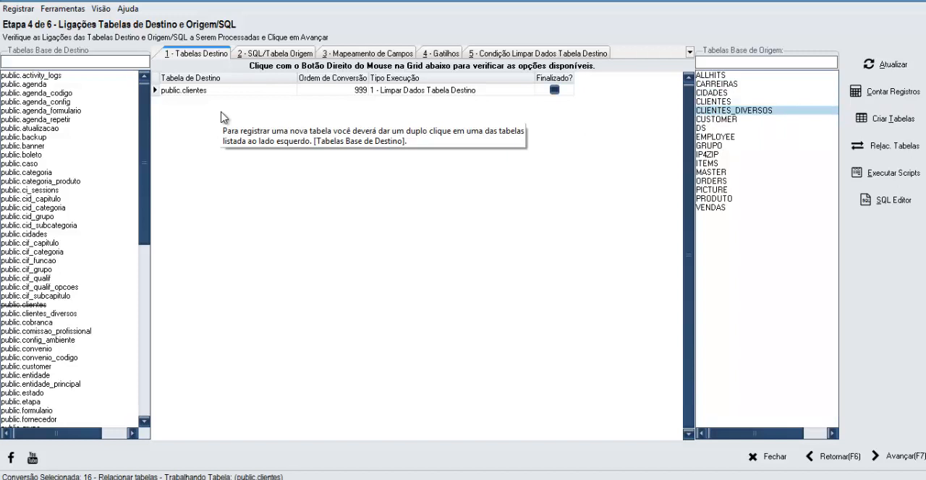
left_click(273, 55)
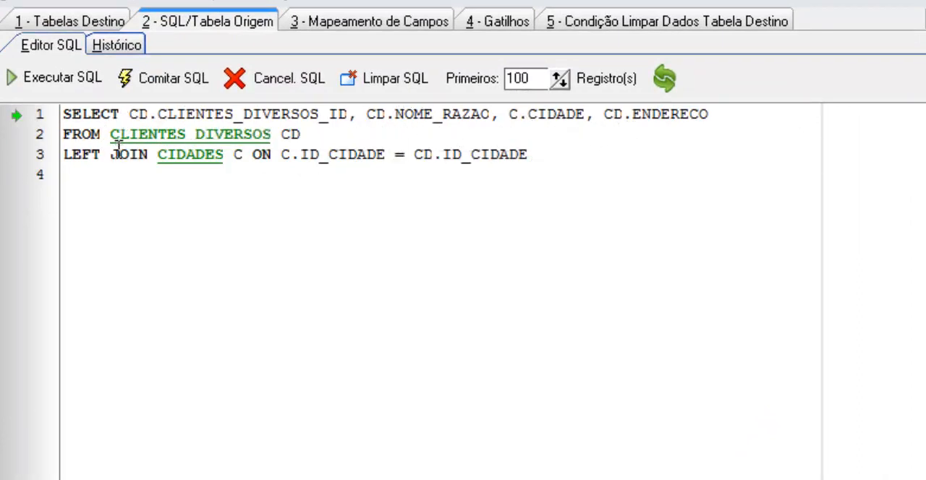
- Examine how the query left-joins CLIENTES_DIVERSOS to CIDADES on ID_CIDADE and selects the C.CIDADE field
left_click_drag(110, 135, 273, 135)
left_click(304, 139)
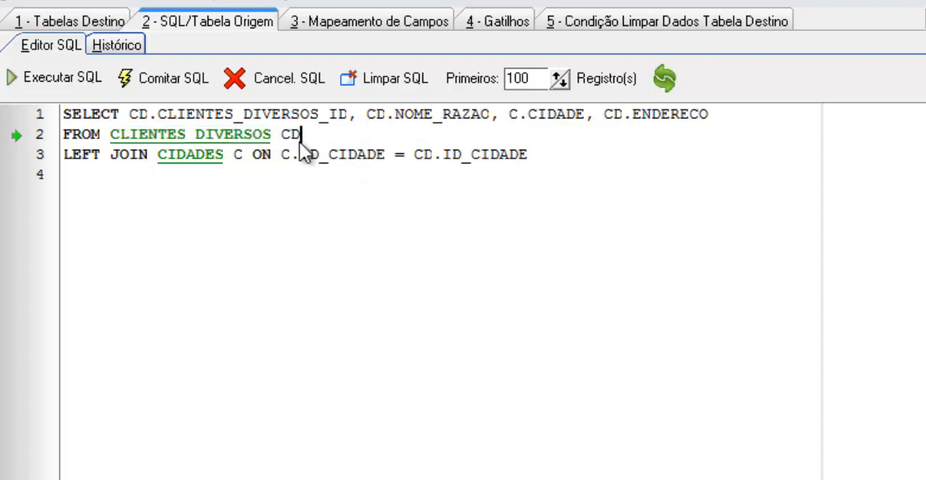
left_click(62, 156)
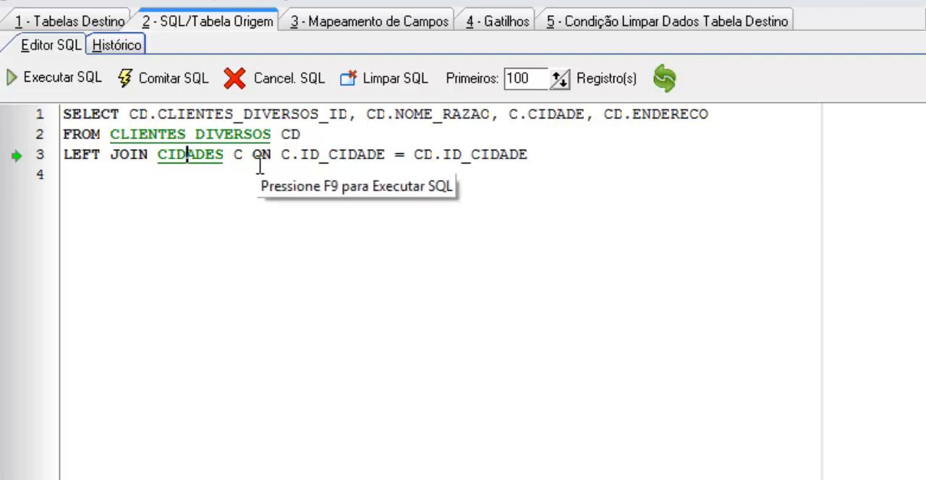
left_click(211, 139)
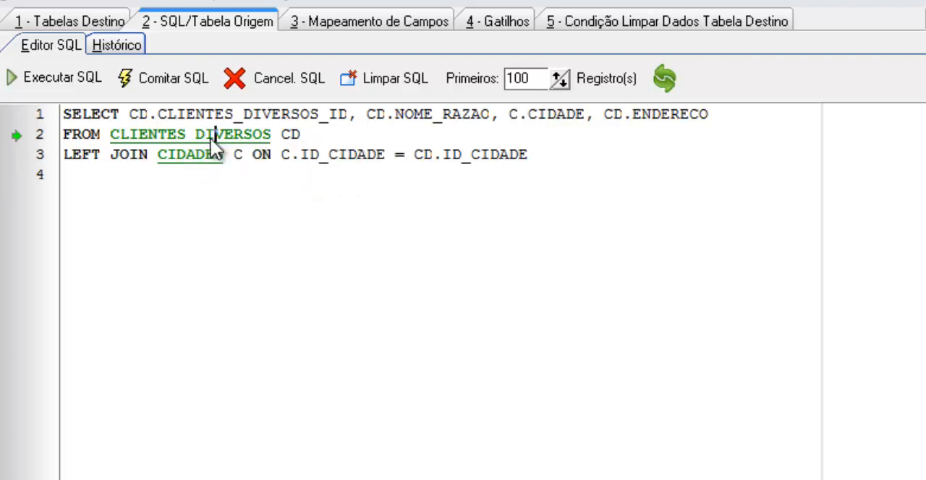
left_click(191, 154)
left_click_drag(300, 154, 384, 155)
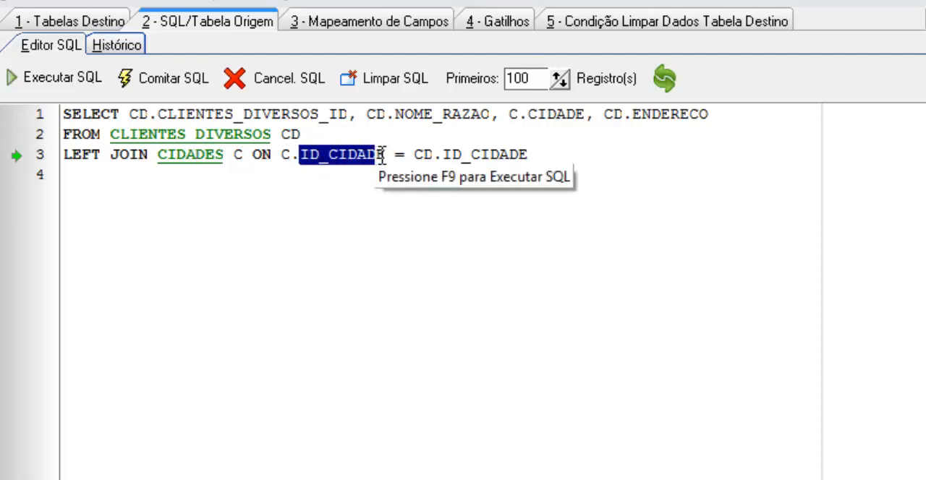
left_click_drag(451, 163, 501, 157)
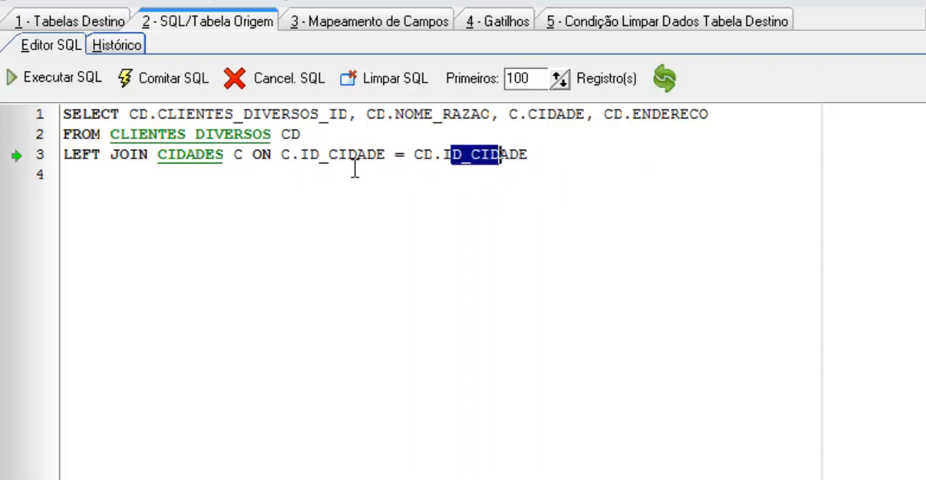
left_click(92, 156)
left_click(246, 157)
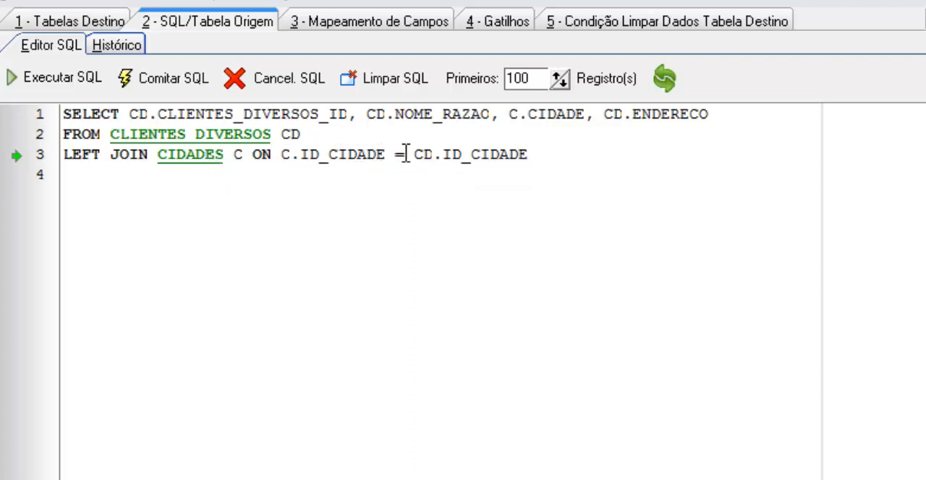
left_click_drag(403, 154, 450, 159)
left_click(480, 154)
left_click(250, 140)
left_click(508, 116)
left_click_drag(507, 115, 548, 116)
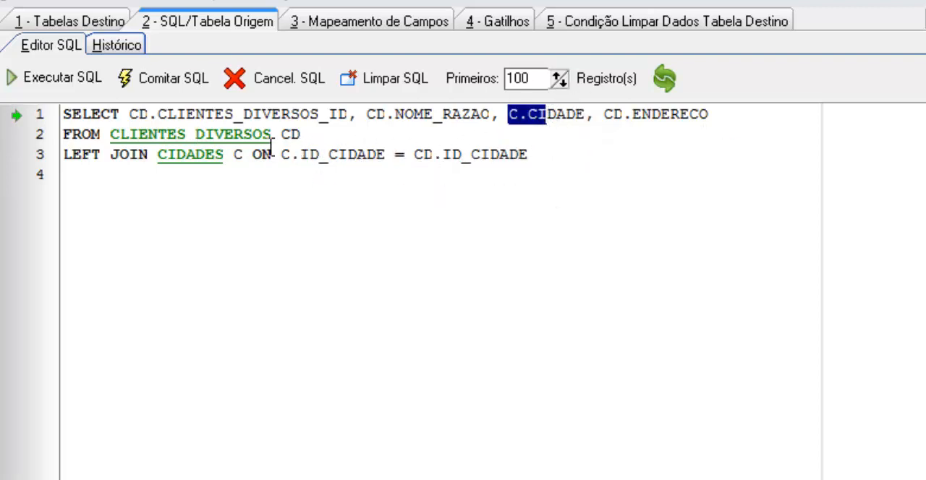
left_click(221, 154)
left_click(548, 114)
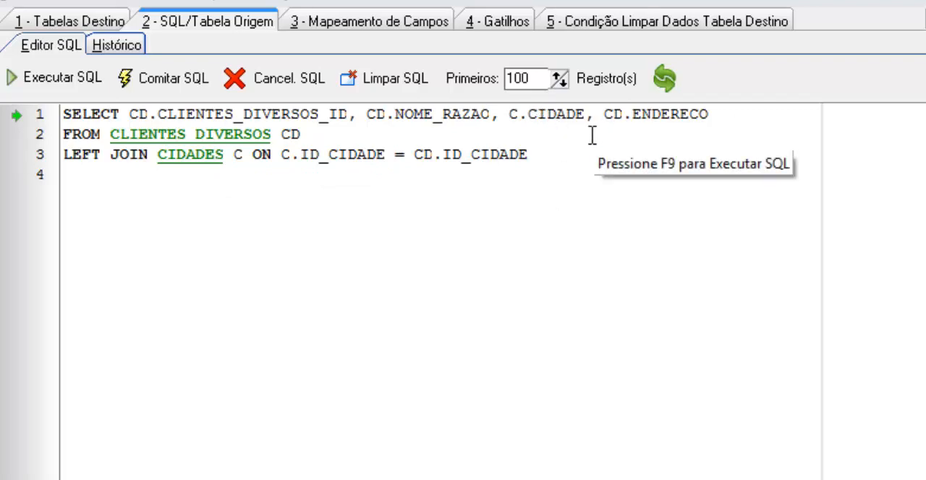
- Execute the source query with the LEFT JOIN and check the CIDADE values of the first returned records
left_click(52, 77)
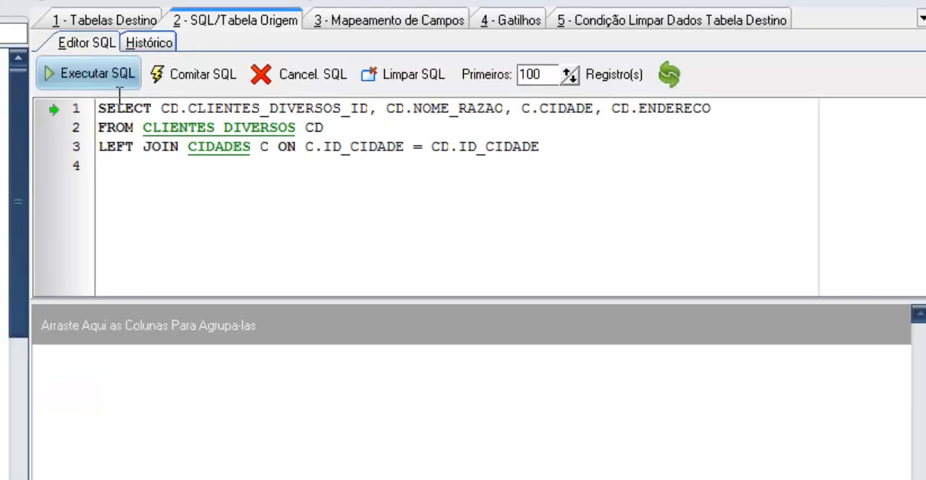
left_click(325, 404)
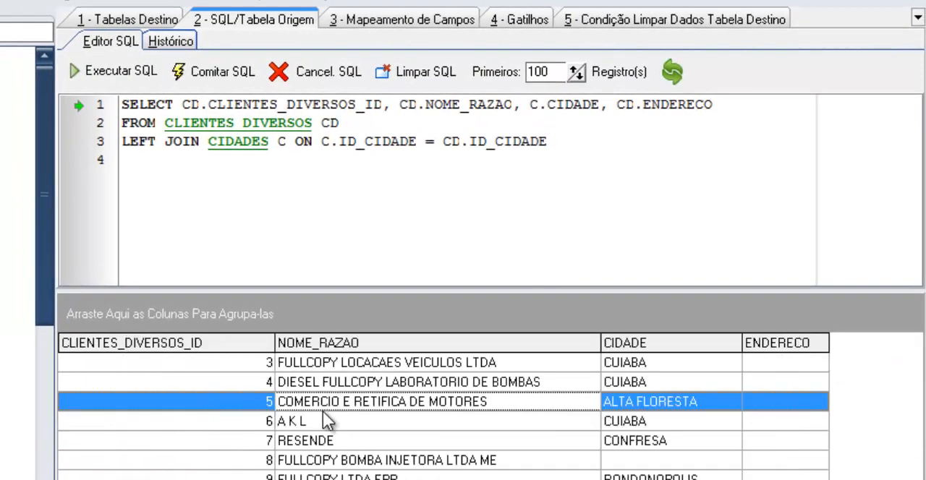
left_click(623, 364)
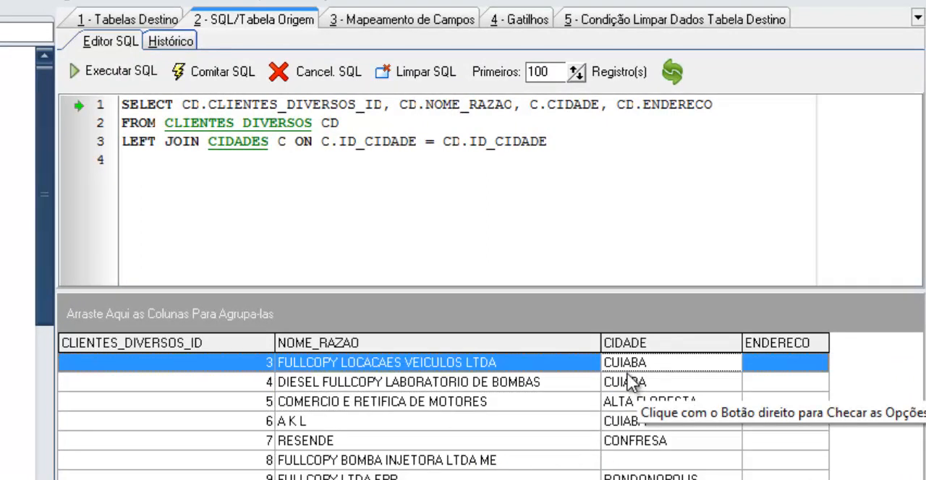
left_click(627, 382)
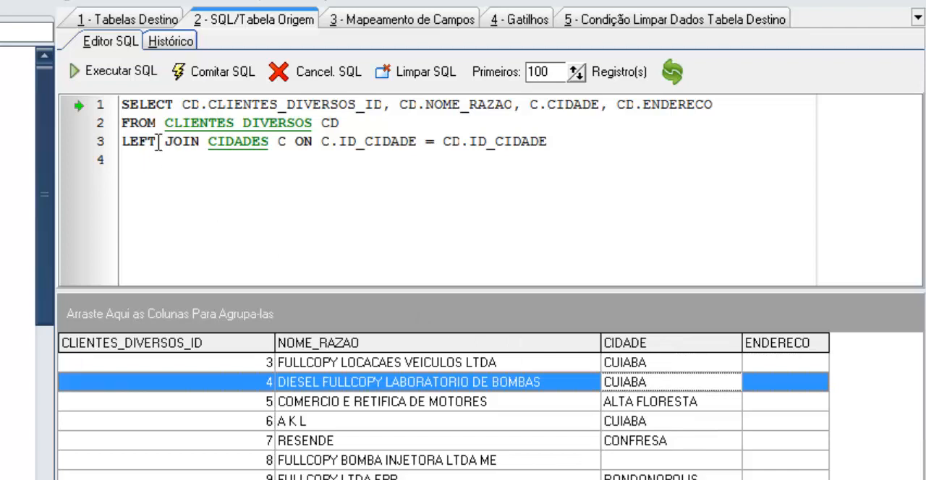
- Remove LEFT from the CIDADES join, check the record with ID 8 and its city, and execute the query again
left_click_drag(164, 143, 128, 143)
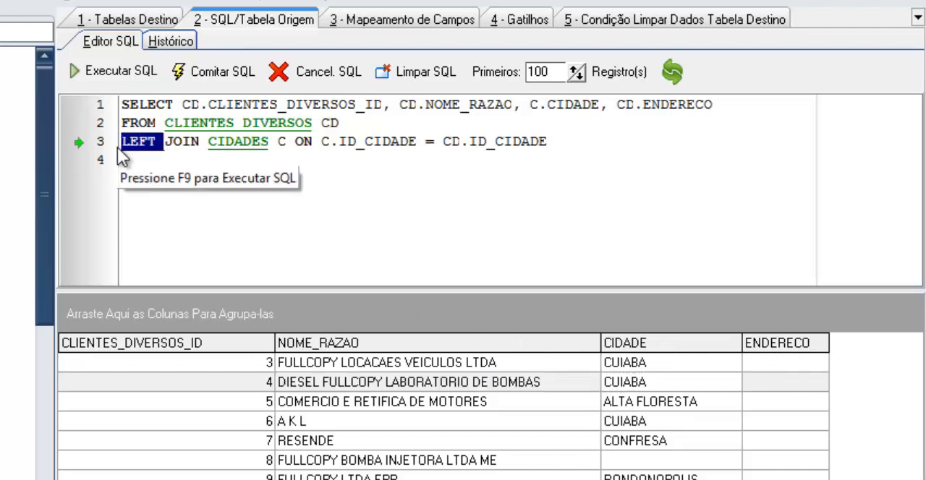
key("Delete")
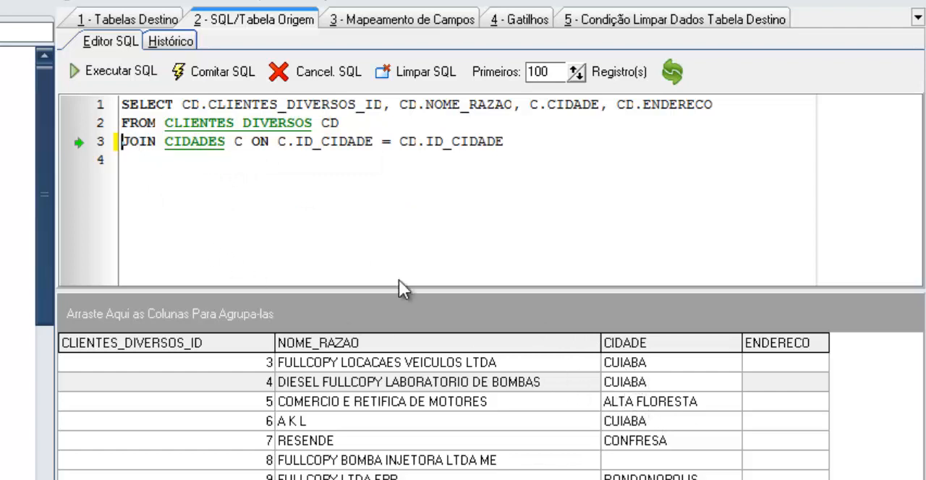
left_click(294, 461)
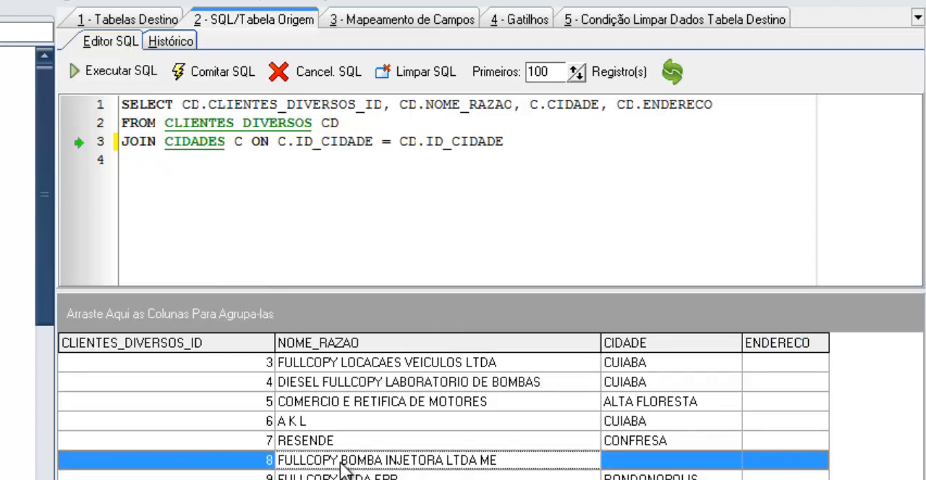
left_click(632, 466)
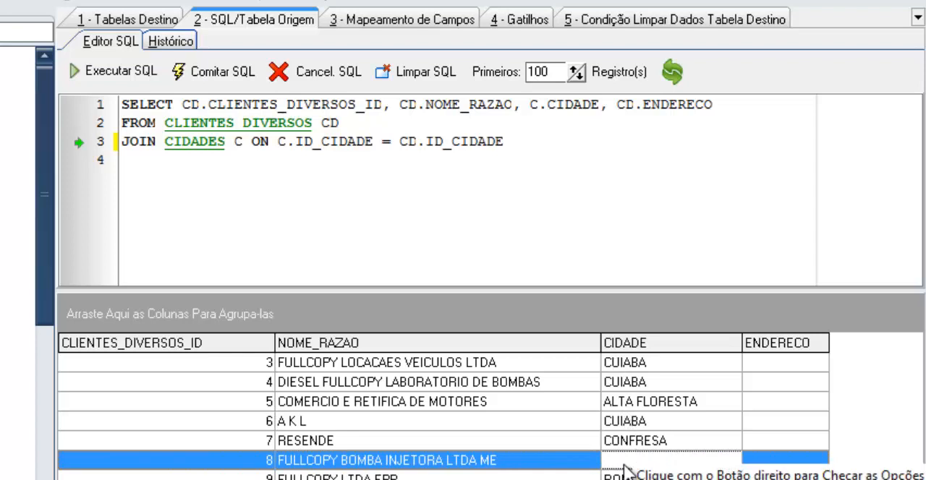
left_click(124, 71)
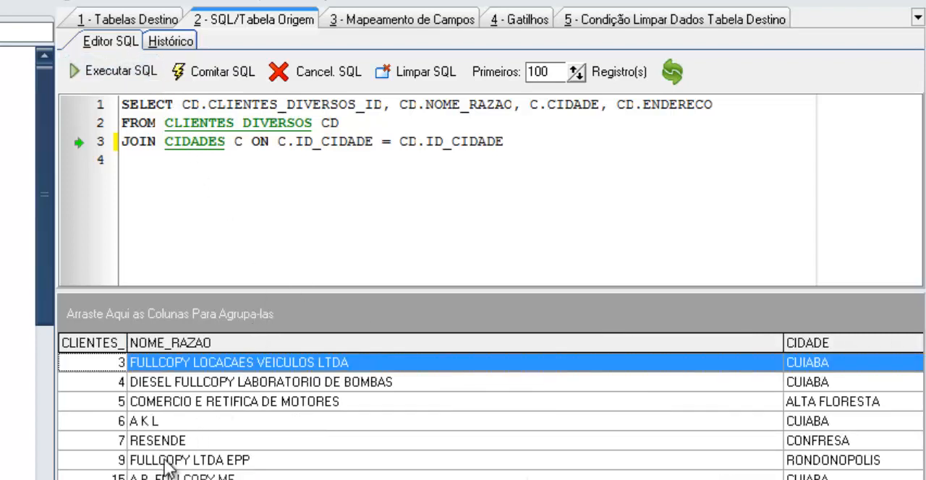
left_click(147, 142)
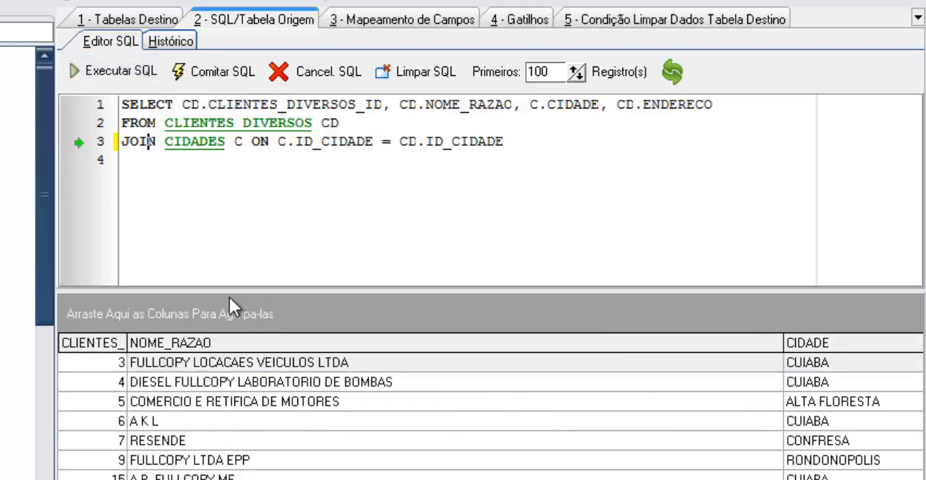
- Write the CIDADES join explicitly as an INNER JOIN by adding INNER at the start of line 3
left_click(142, 145)
key("Home")
type("IN")
key("BackSpace")
key("BackSpace")
type("INN")
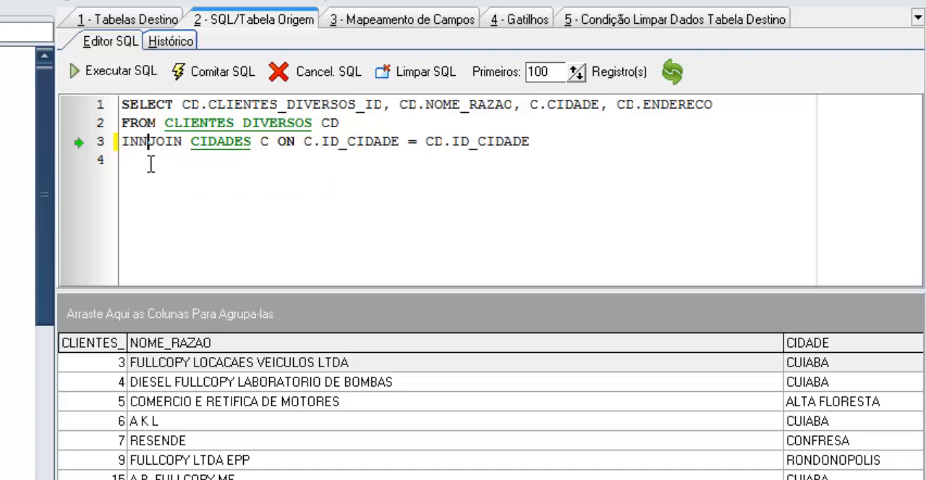
type("ER")
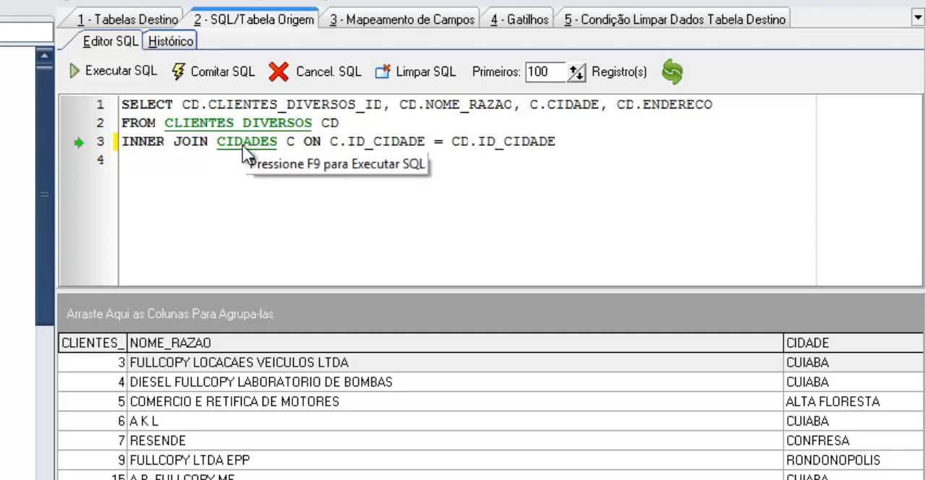
- Replace INNER with LEFT in the CIDADES join, and point out the two tables it relates
left_click_drag(165, 143, 102, 148)
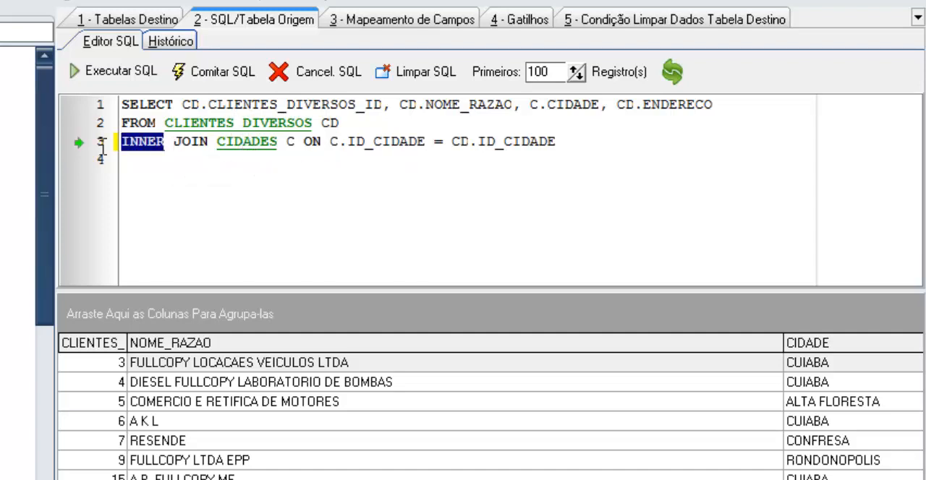
type("LEFT")
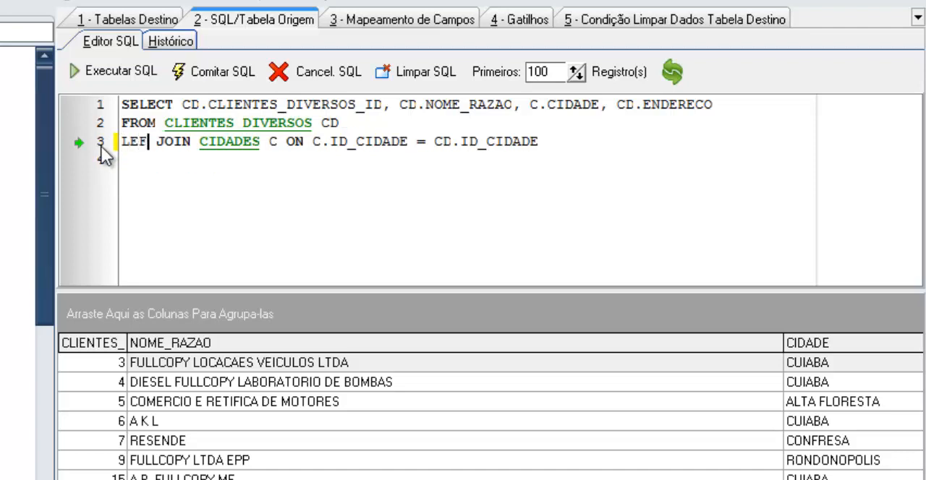
left_click(201, 123)
left_click(226, 141)
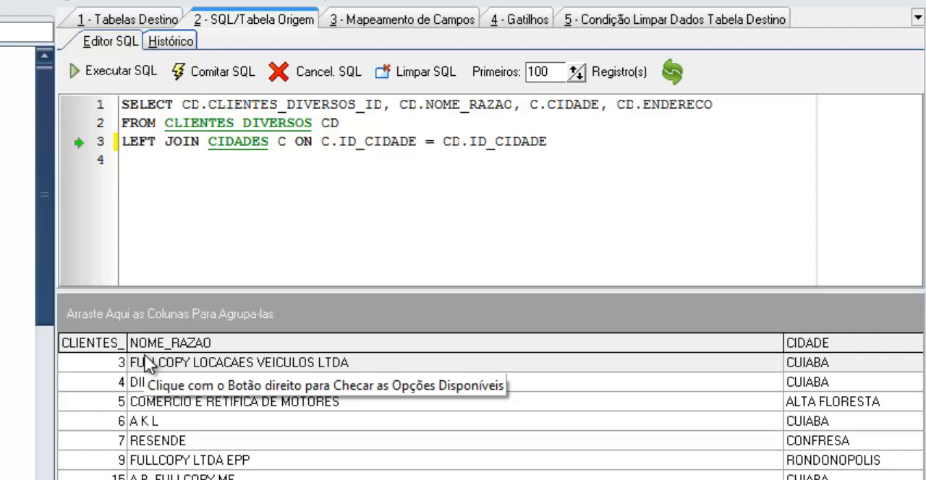
key("Up")
key("Up")
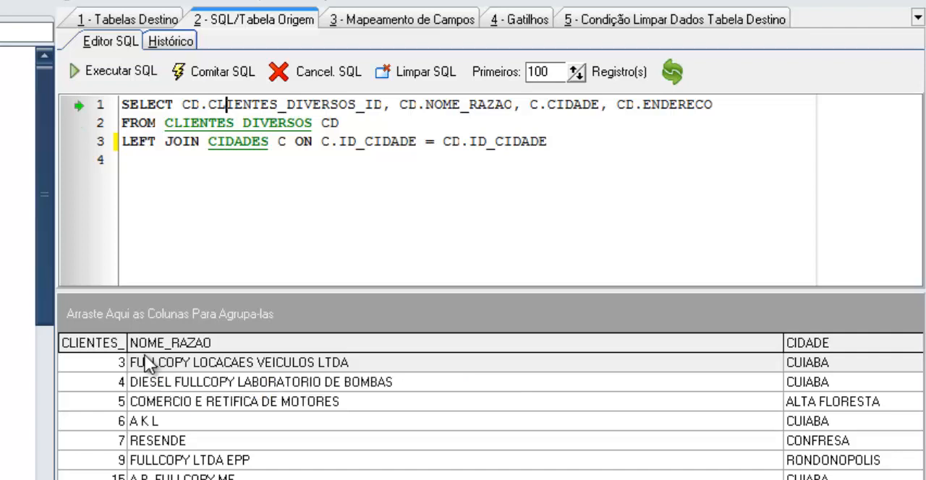
key("Left")
key("Left")
key("Left")
key("Left")
key("Left")
key("Down")
key("Down")
key("Right")
key("Right")
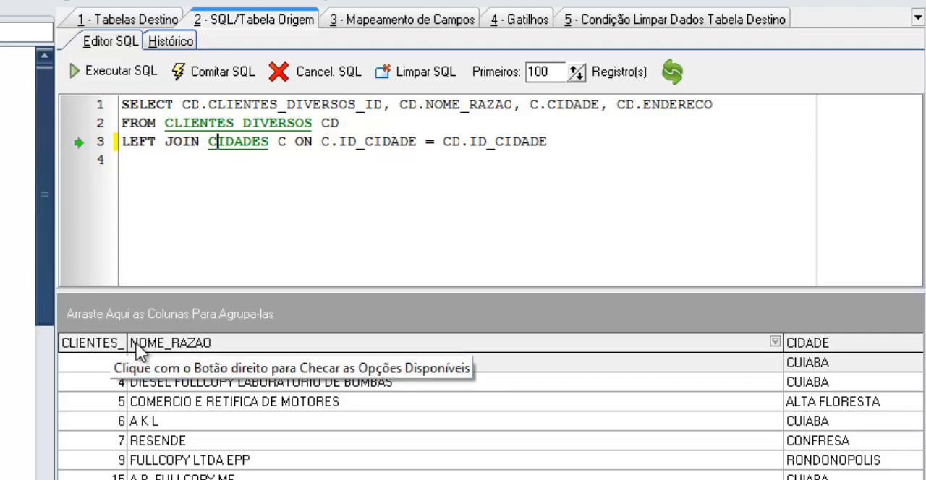
- Widen the client ID column in the results and execute the query with the LEFT JOIN
left_click_drag(128, 343, 153, 343)
left_click(236, 144)
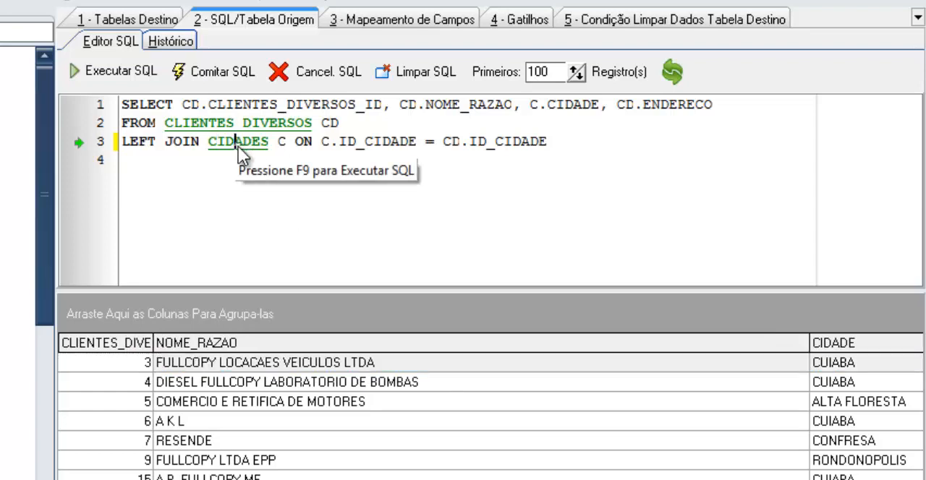
left_click(114, 77)
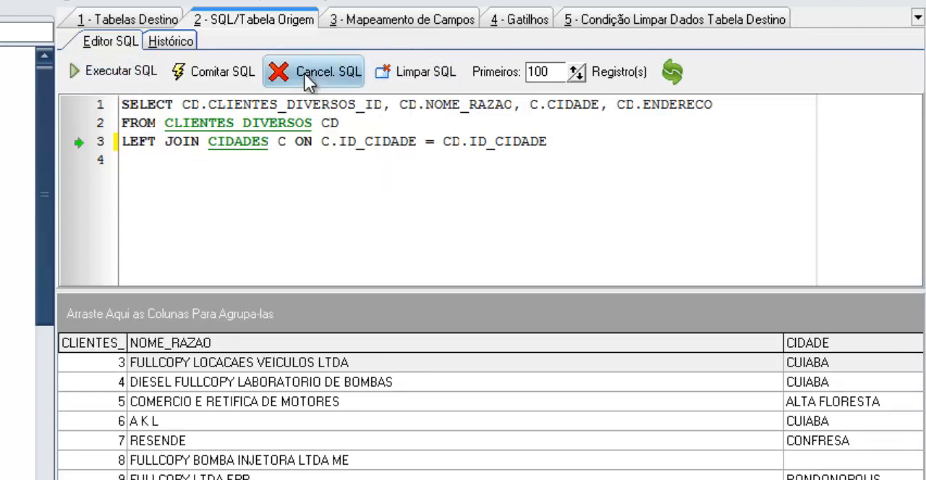
- Point out the C.CIDADE field, save the source SQL and open the field mapping for public.clientes
left_click_drag(538, 105, 593, 106)
left_click(572, 140)
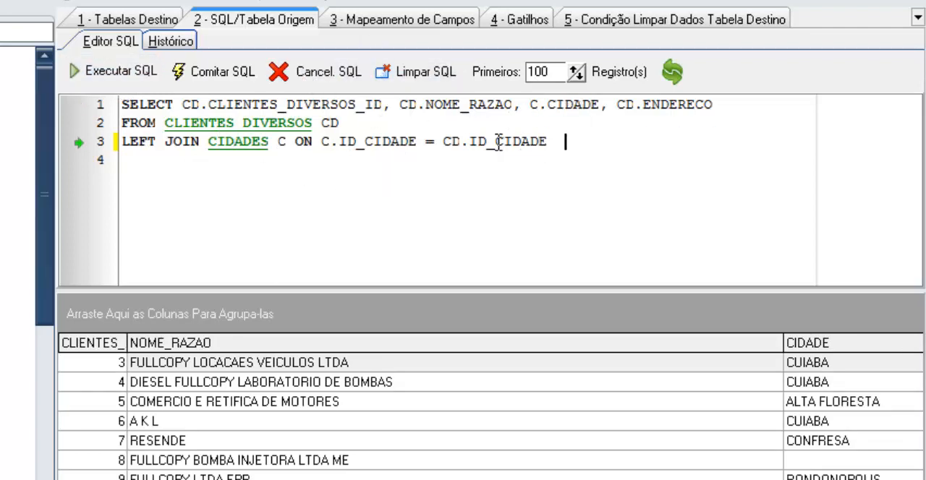
left_click(395, 22)
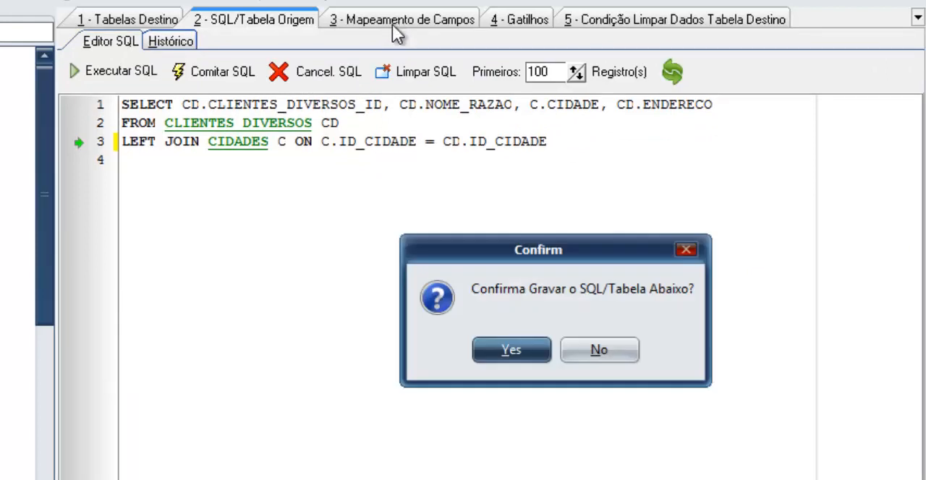
left_click(506, 342)
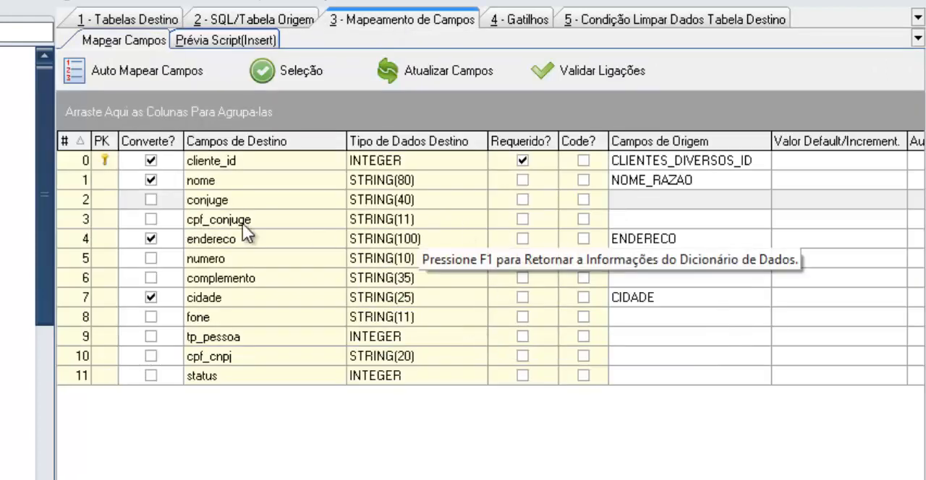
- Check the source fields mapped to cliente_id, nome, endereco and cidade
left_click(221, 163)
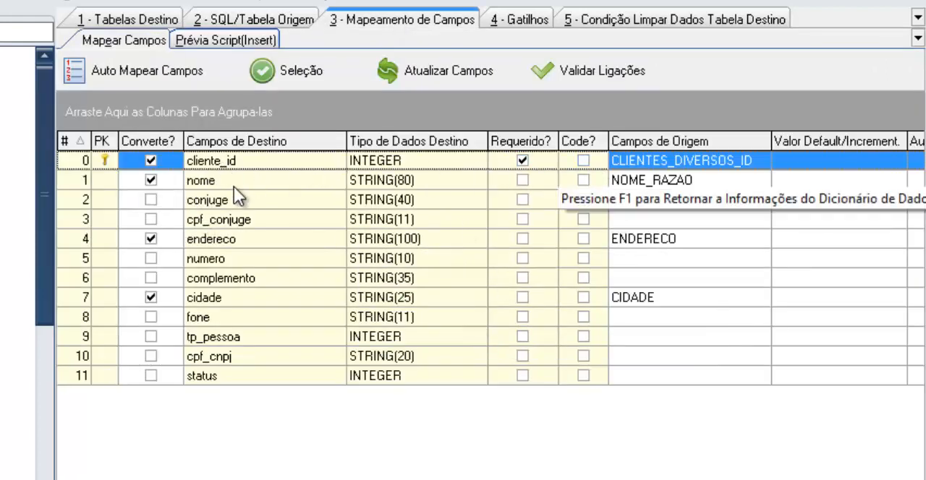
left_click(260, 180)
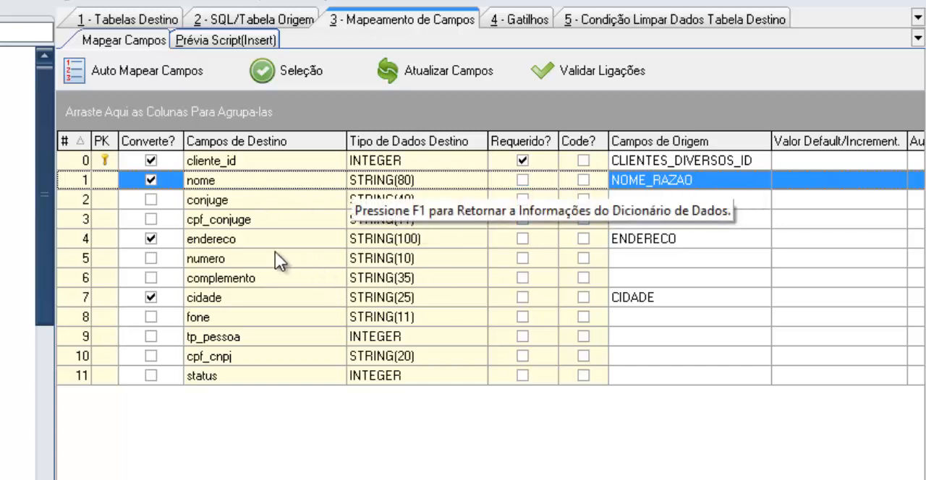
left_click(418, 241)
left_click(397, 299)
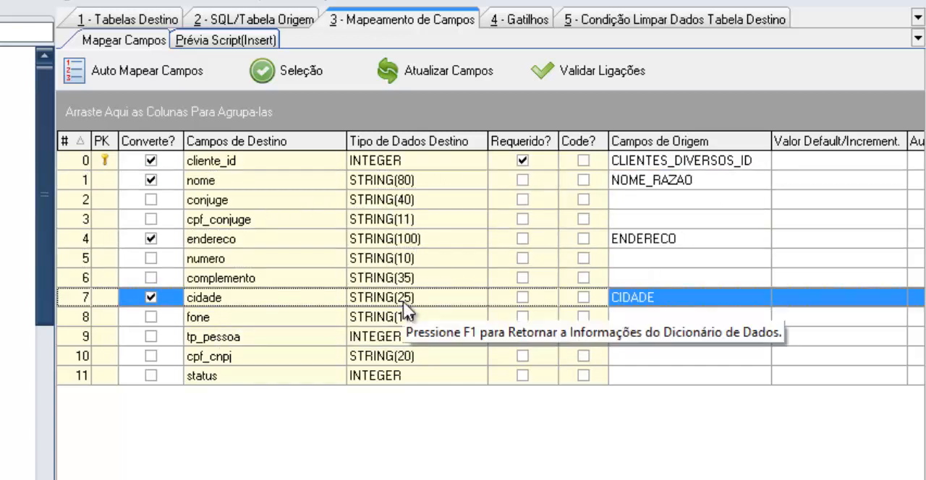
- Select CIDADE as the source field for the destination field cidade
left_click(627, 308)
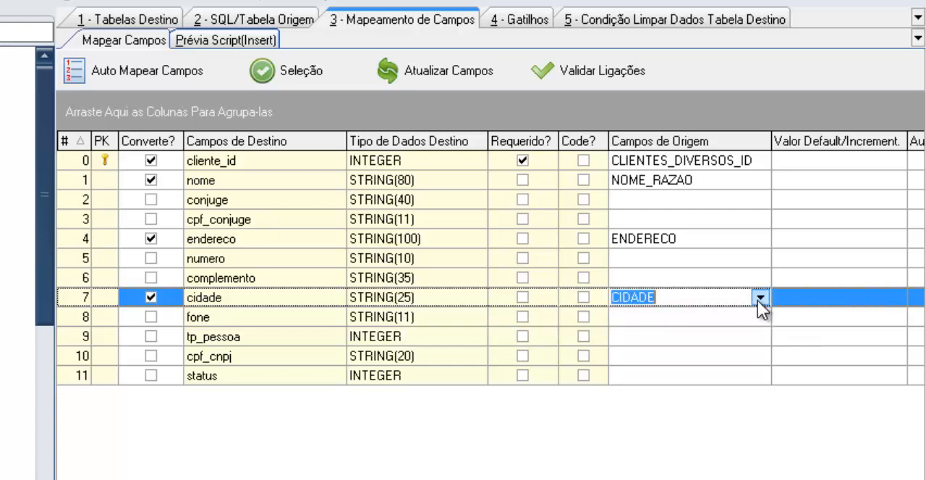
left_click(759, 298)
left_click(663, 343)
left_click(334, 322)
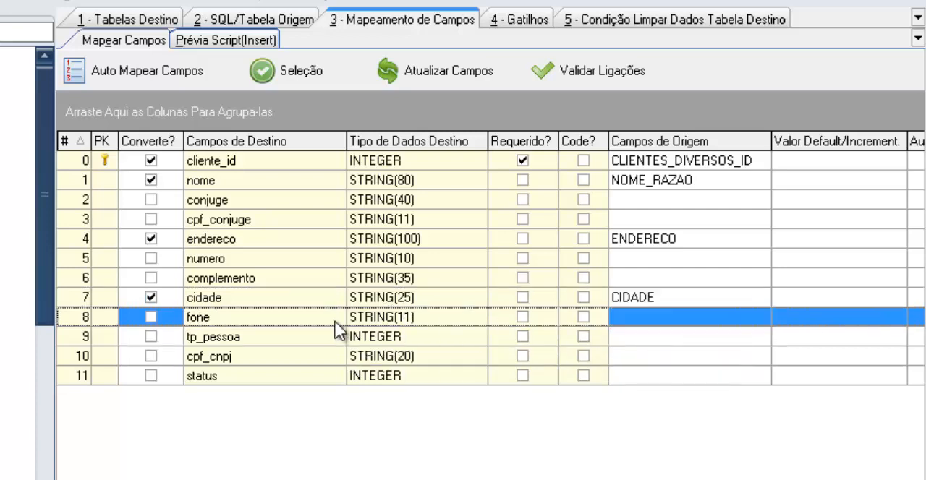
left_click(279, 298)
left_click(274, 310)
left_click(275, 297)
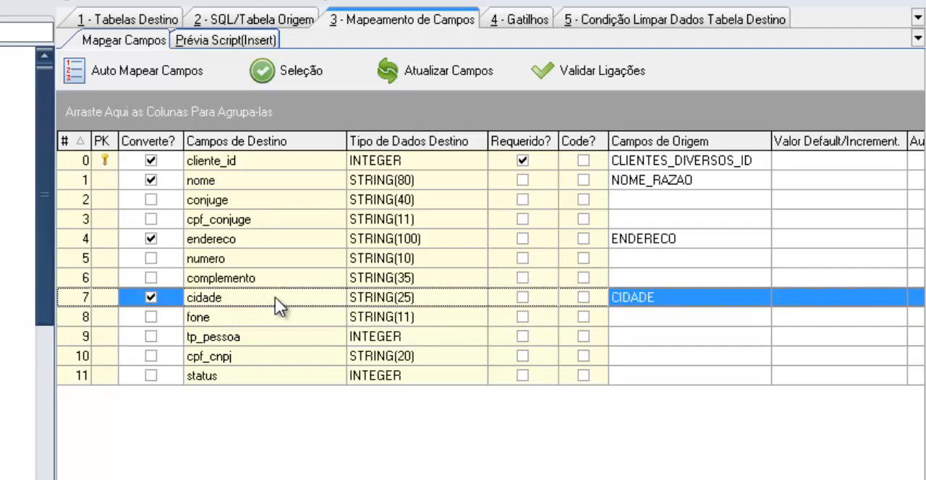
- Generate the INSERT script preview and check the cidade values, including those of records 3, 4 and 8
left_click(202, 42)
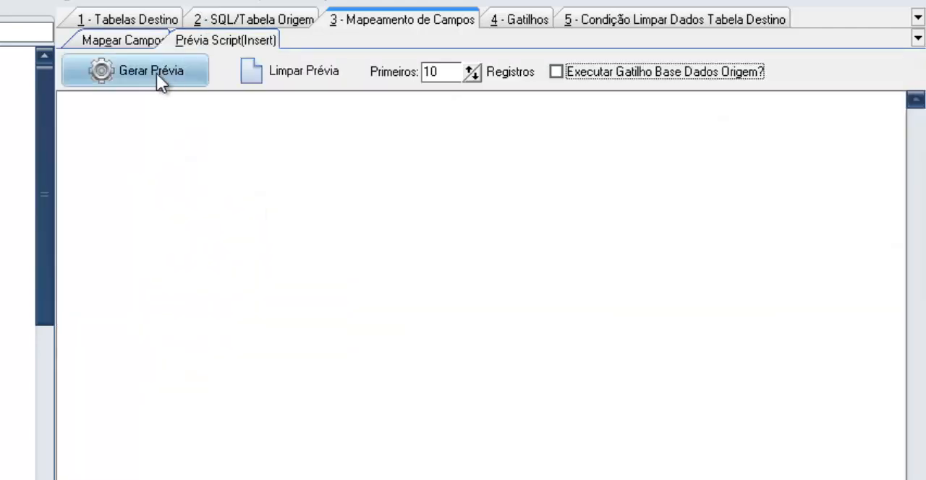
left_click(156, 75)
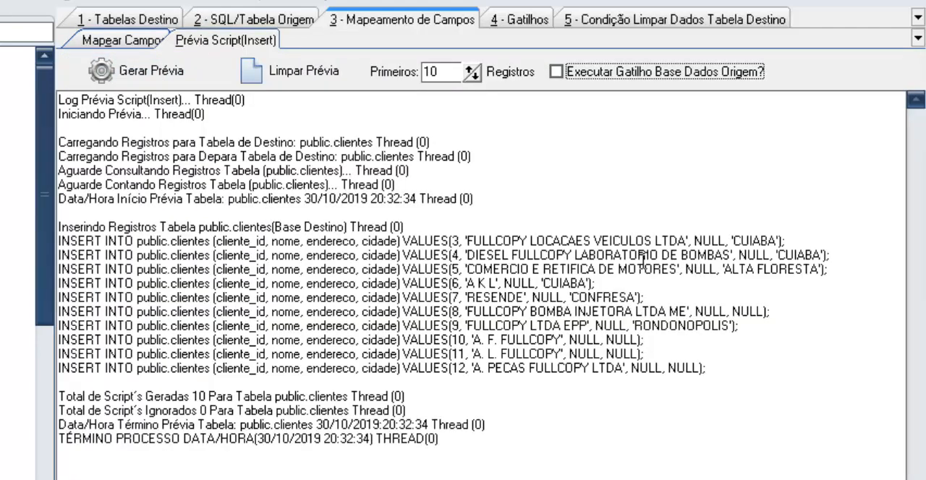
left_click_drag(752, 240, 785, 253)
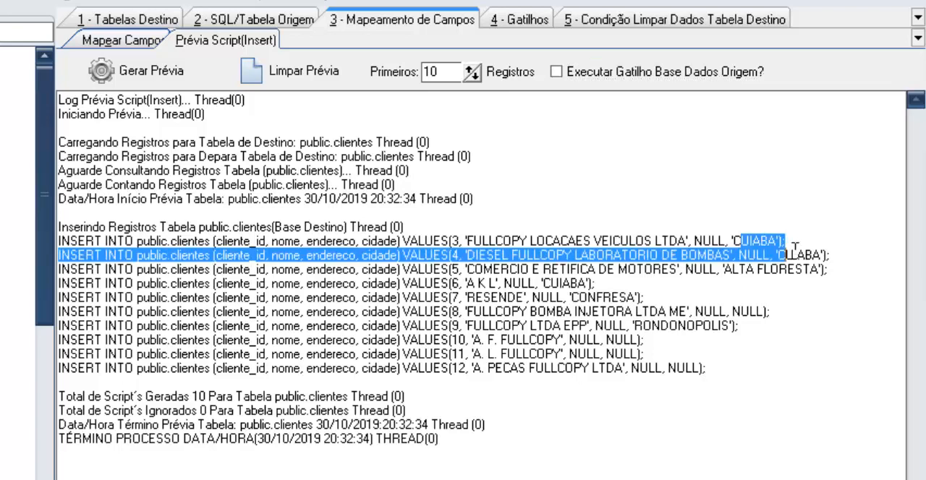
left_click(714, 311)
double_click(743, 313)
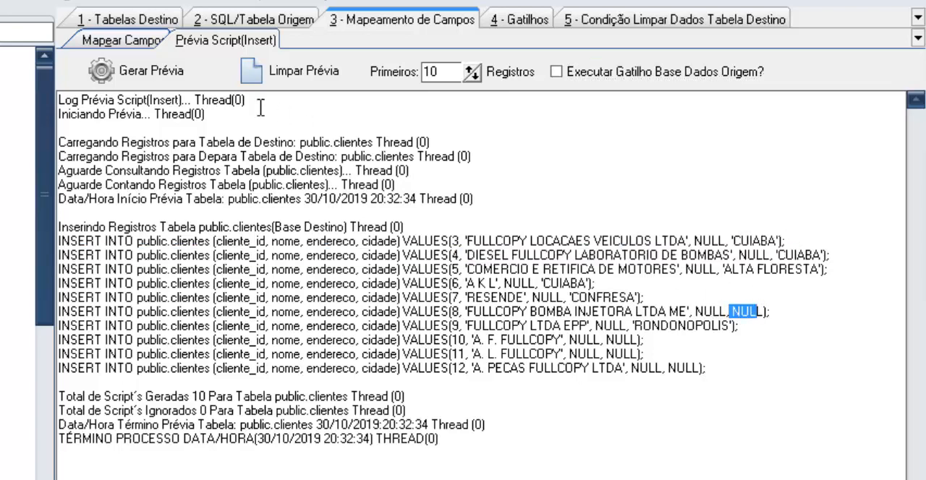
- Return to the destination tables and mark public.clientes as finalized
left_click(119, 43)
left_click(127, 21)
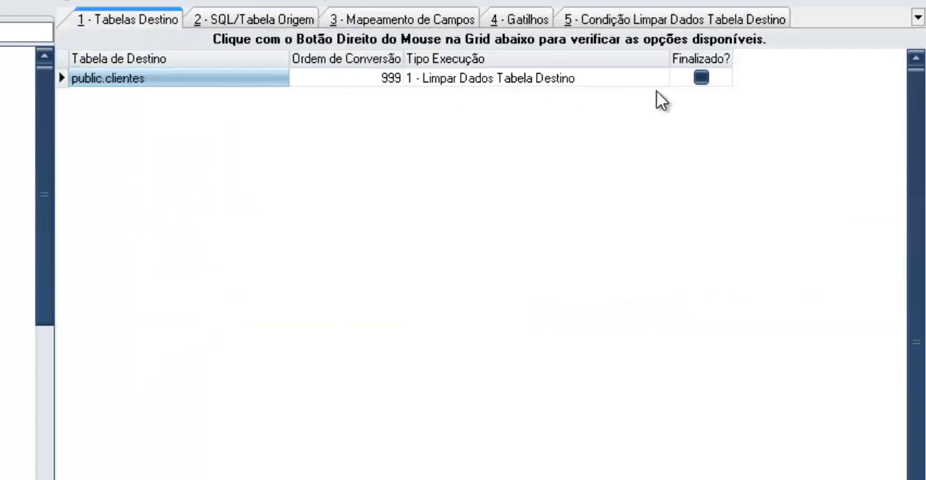
left_click(700, 78)
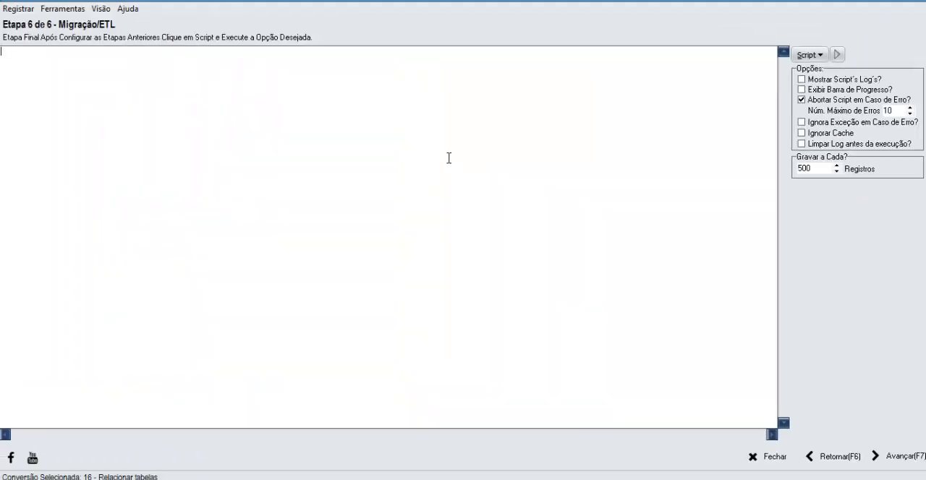
- Execute the migration script in the final Migração/ETL stage
right_click(428, 148)
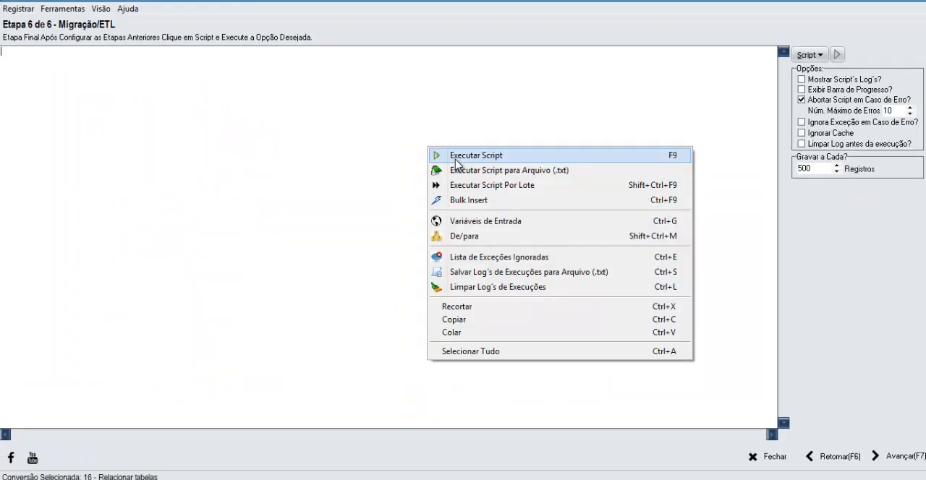
left_click(455, 156)
left_click(448, 276)
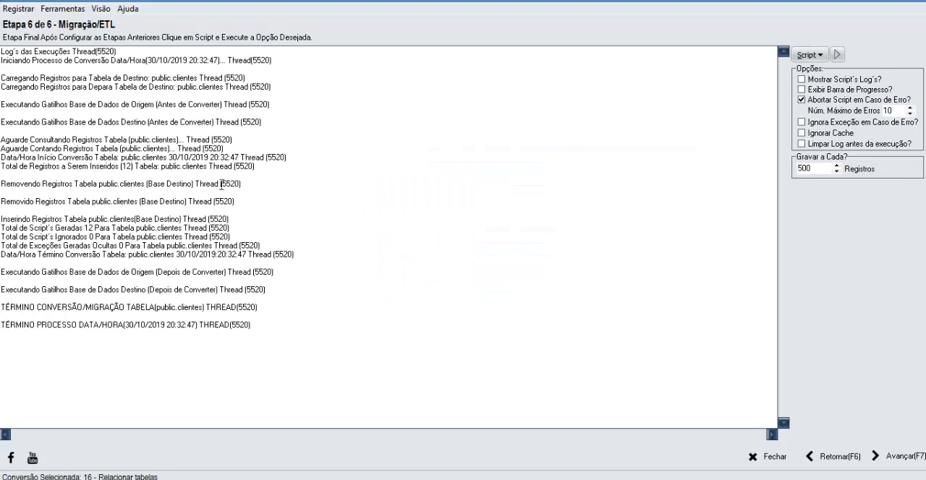
- Go back to the table links stage and open the data of the destination table public.clientes
left_click(828, 456)
left_click(828, 455)
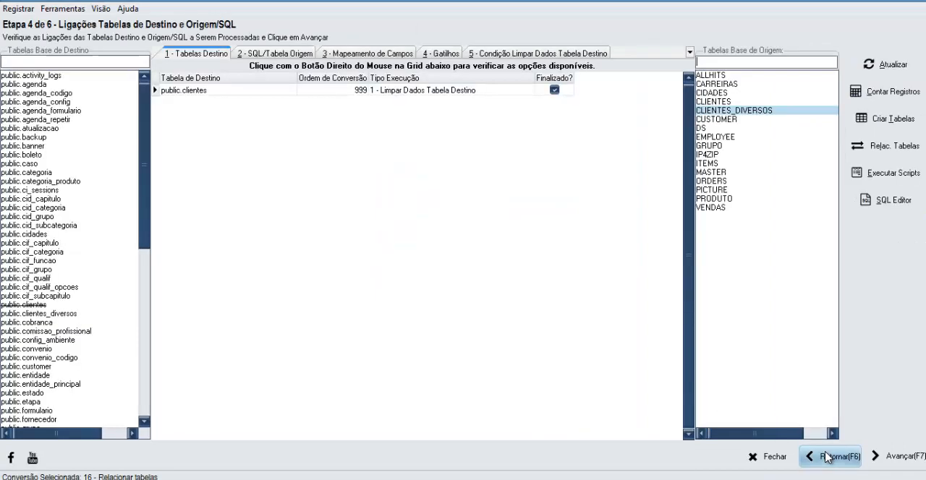
left_click(39, 306)
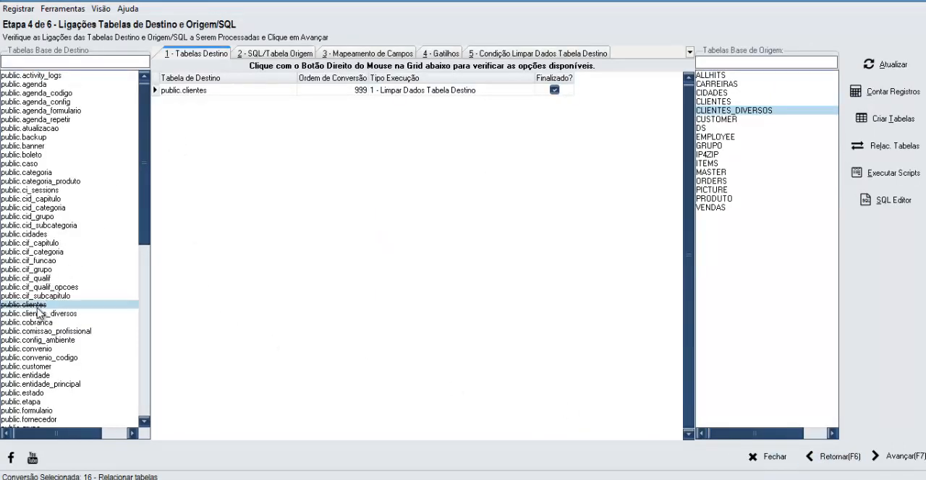
right_click(38, 307)
left_click(85, 318)
left_click(286, 205)
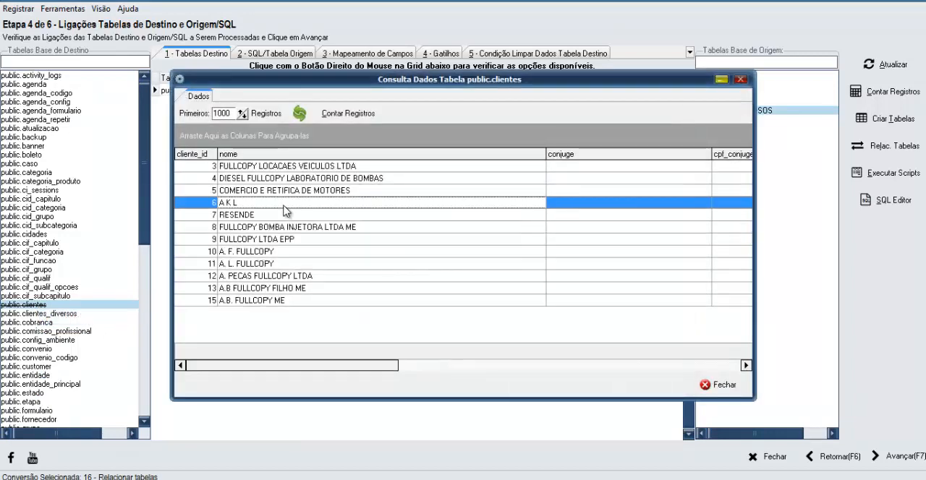
- Check the cidade values of the migrated clients in public.clientes, and close the data view
left_click(595, 167)
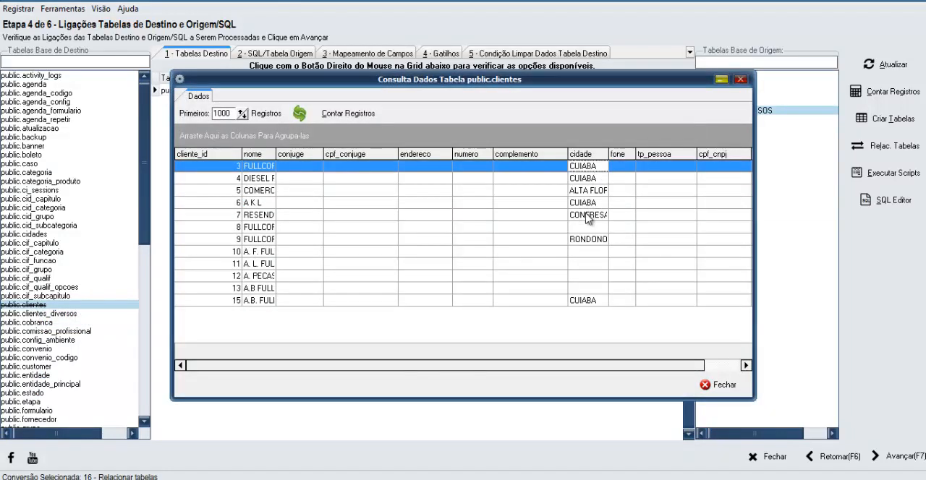
left_click(591, 206)
left_click(597, 191)
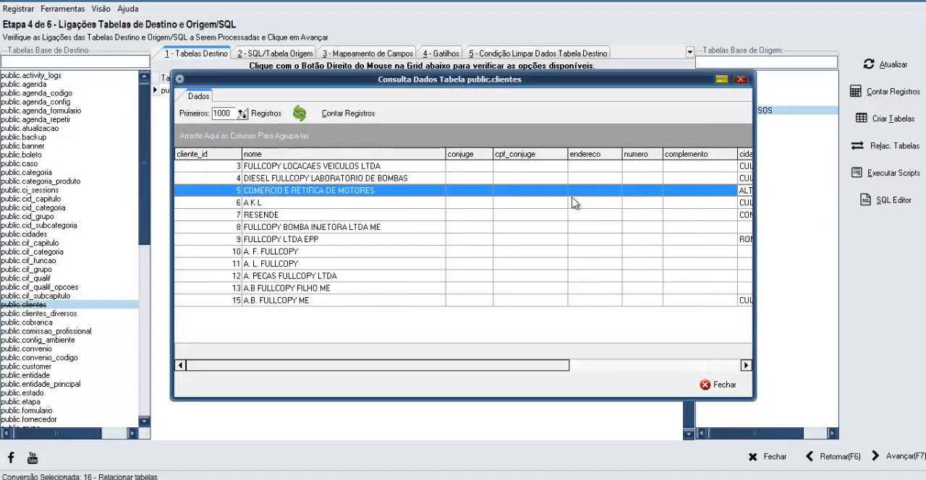
left_click_drag(465, 366, 621, 372)
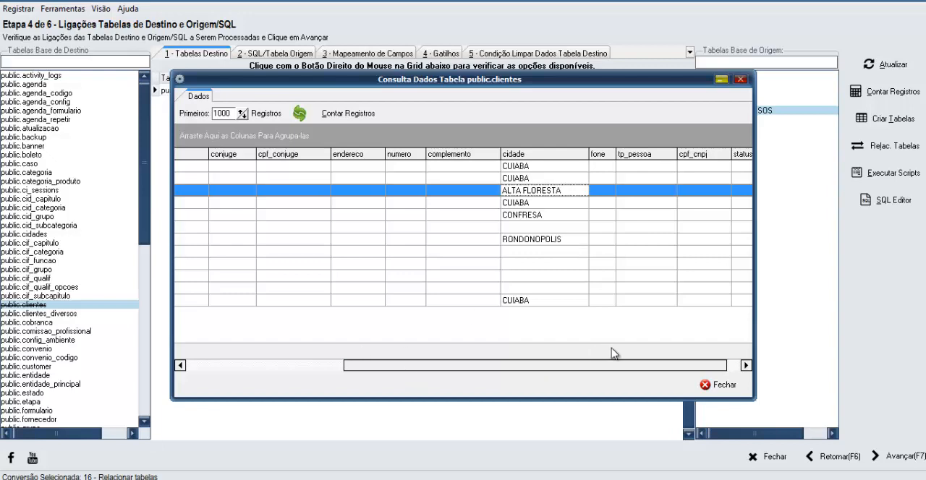
left_click(718, 384)
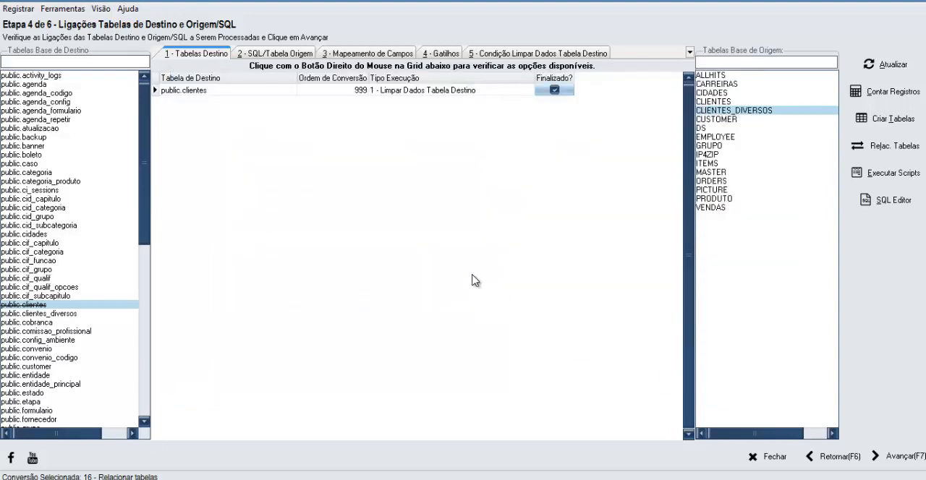